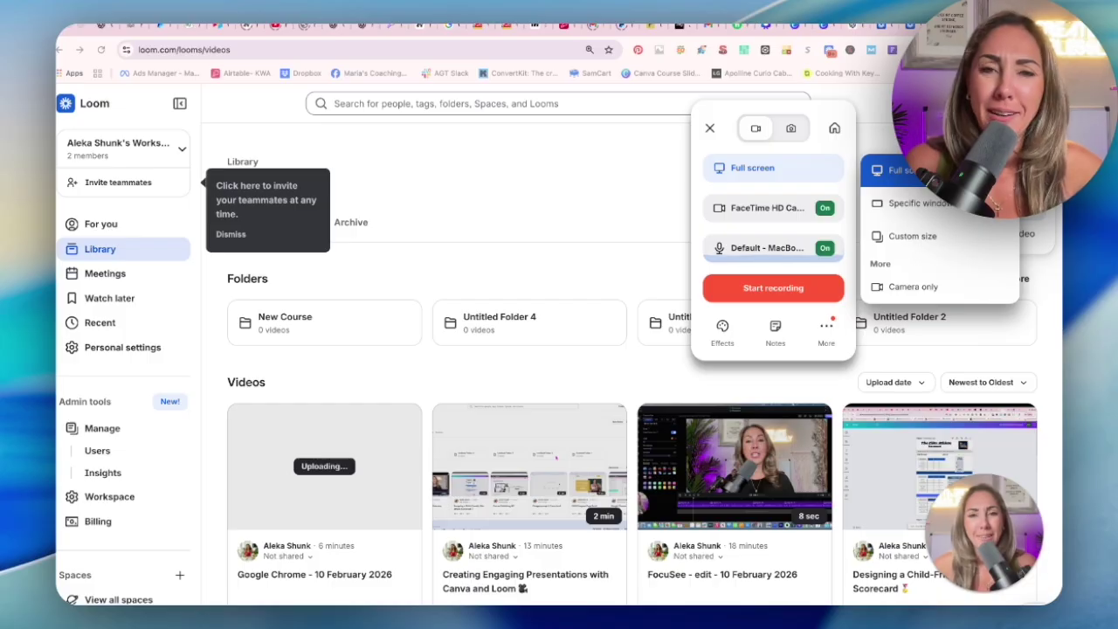
Step: Set the recording to a custom size and frame an area that leaves out the browser's tab and bookmark bars
left_click(932, 234)
left_click_drag(68, 81, 1060, 603)
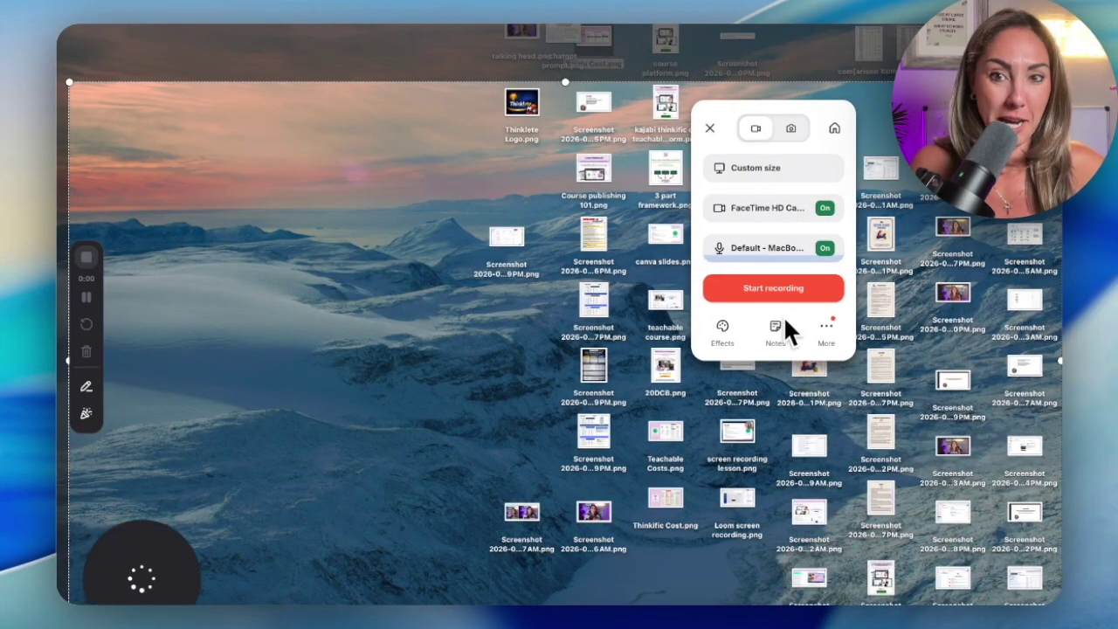
Step: Set the recording to No Camera and switch back to the FaceTime HD Camera
left_click(778, 206)
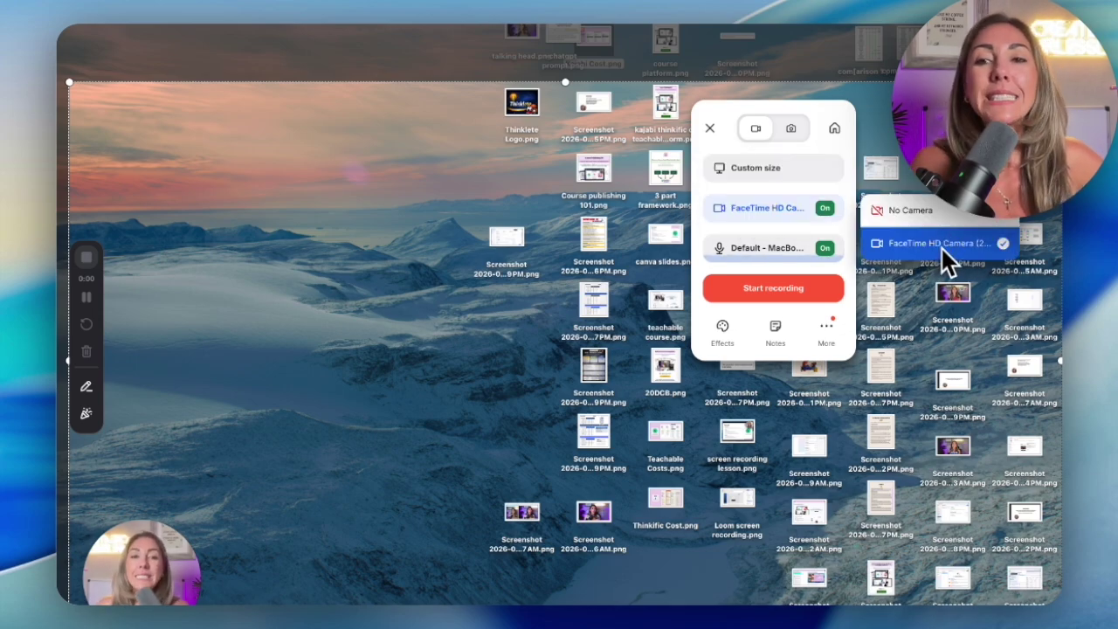
left_click(905, 214)
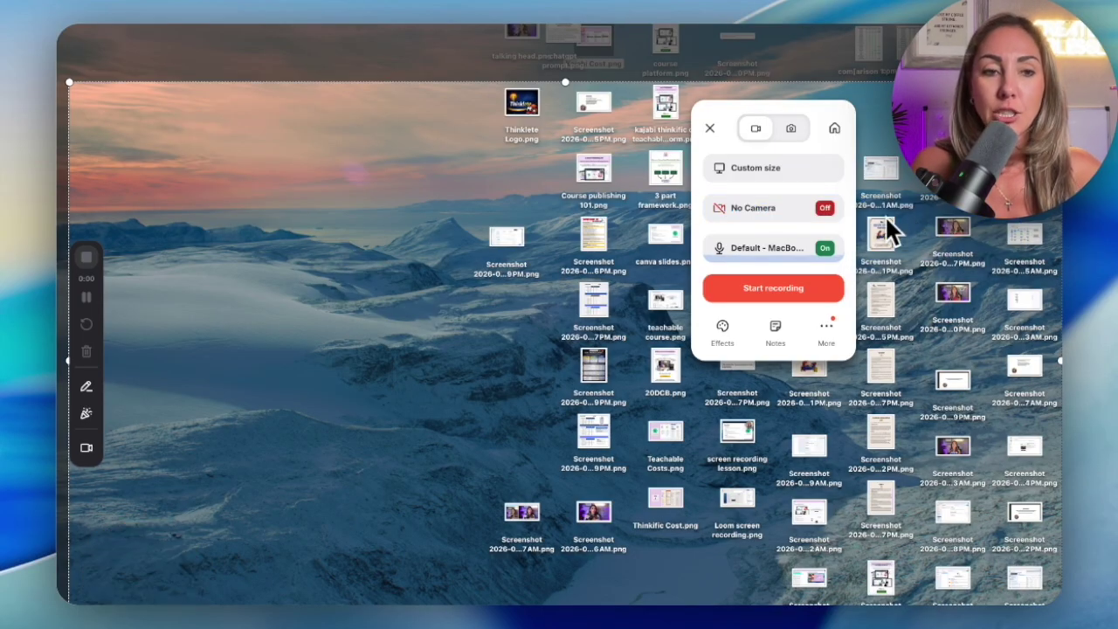
left_click(800, 223)
left_click(947, 259)
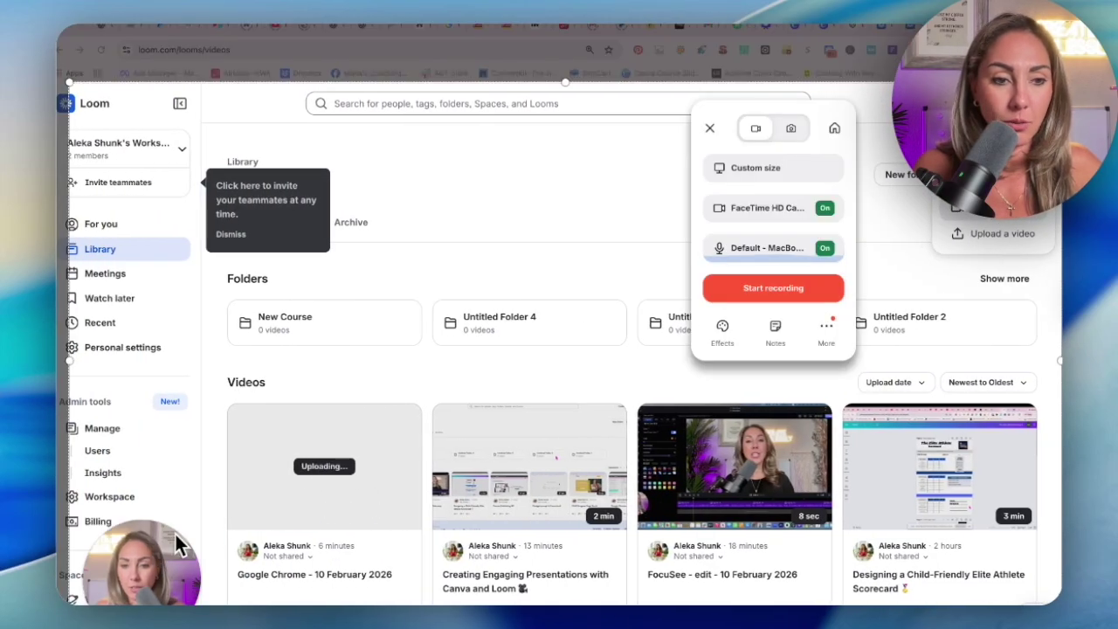
Step: Move the camera bubble fully inside the recording area and try its large and full-screen sizes
left_click_drag(177, 543, 157, 517)
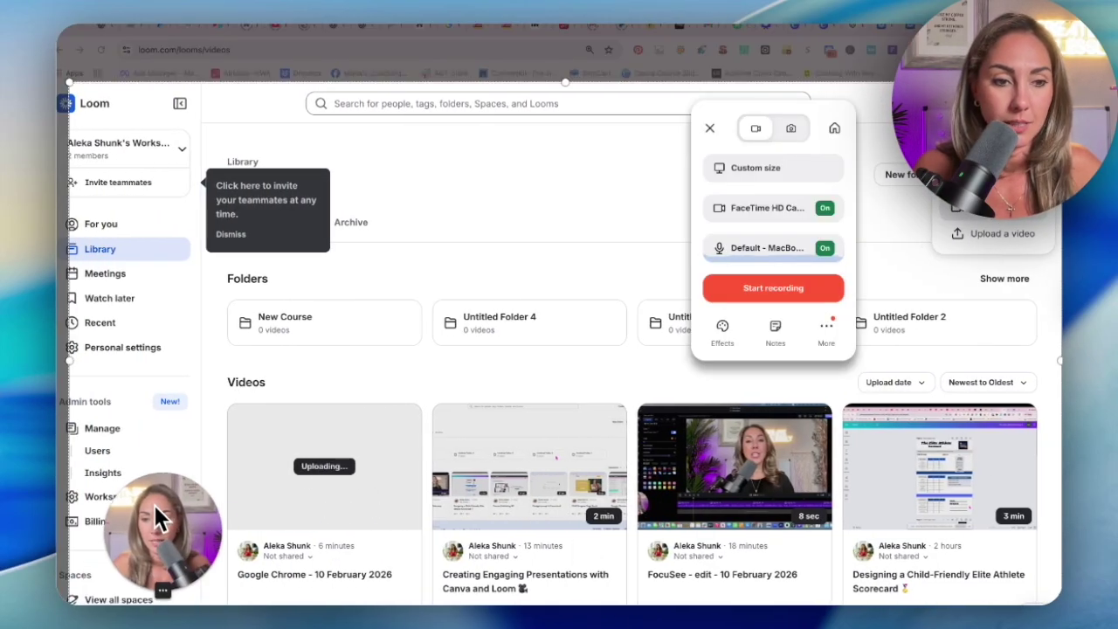
left_click(163, 592)
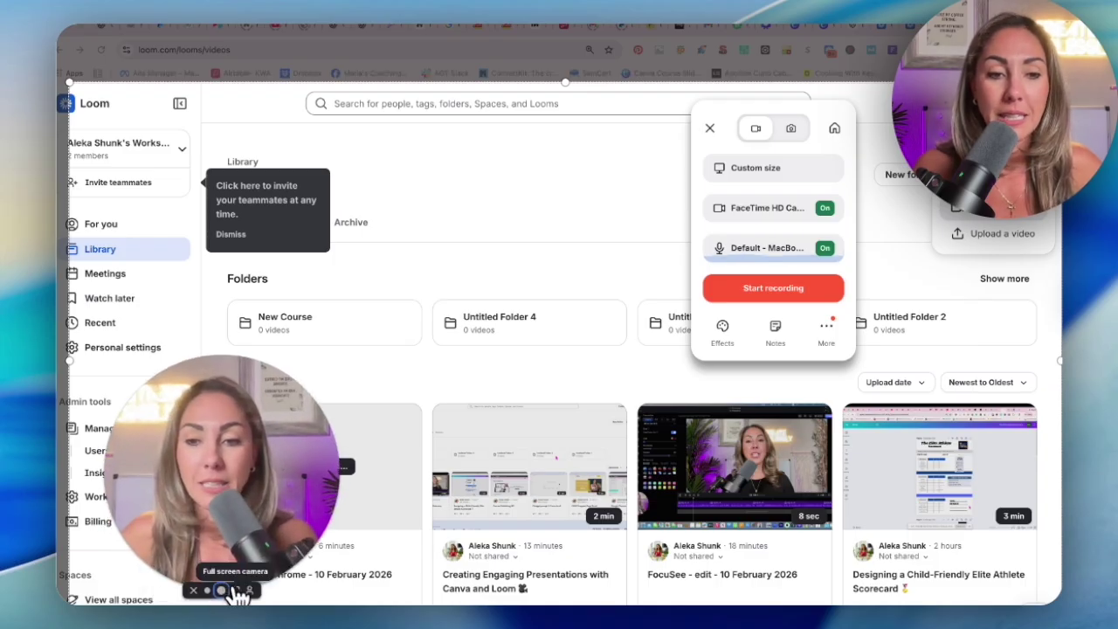
left_click(234, 591)
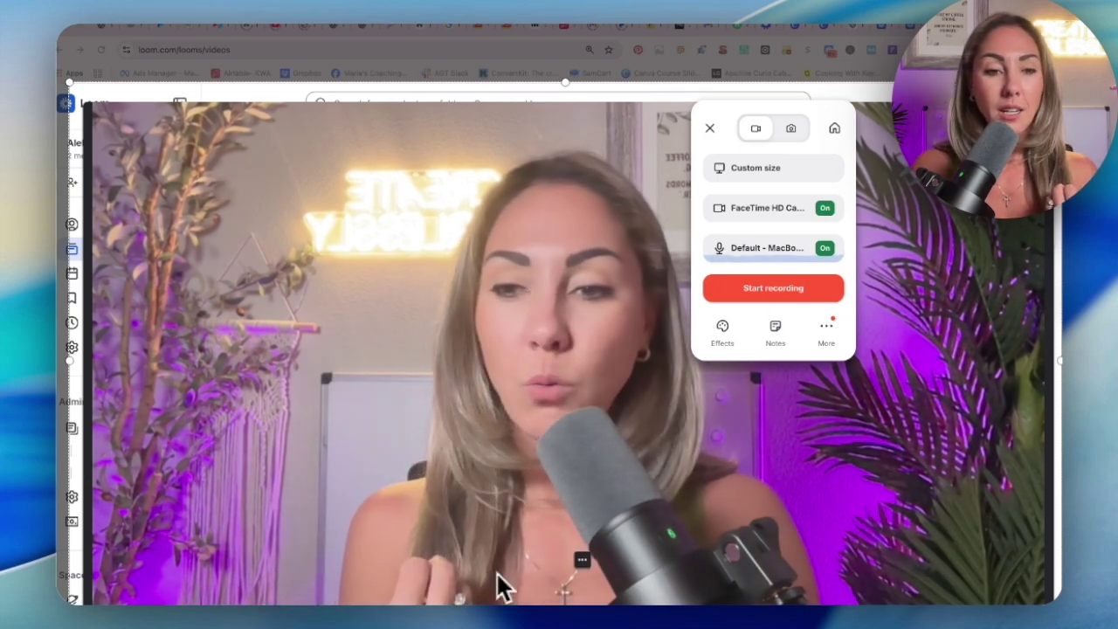
left_click(586, 570)
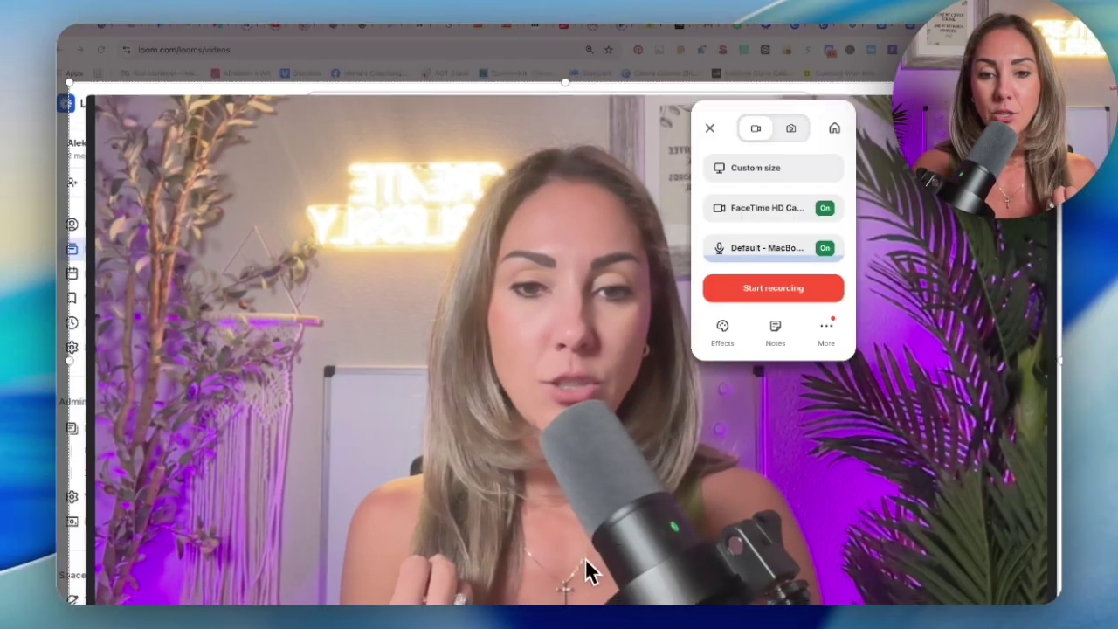
Step: Set the audio to No Microphone and switch back to the default MacBook Pro microphone
left_click(812, 250)
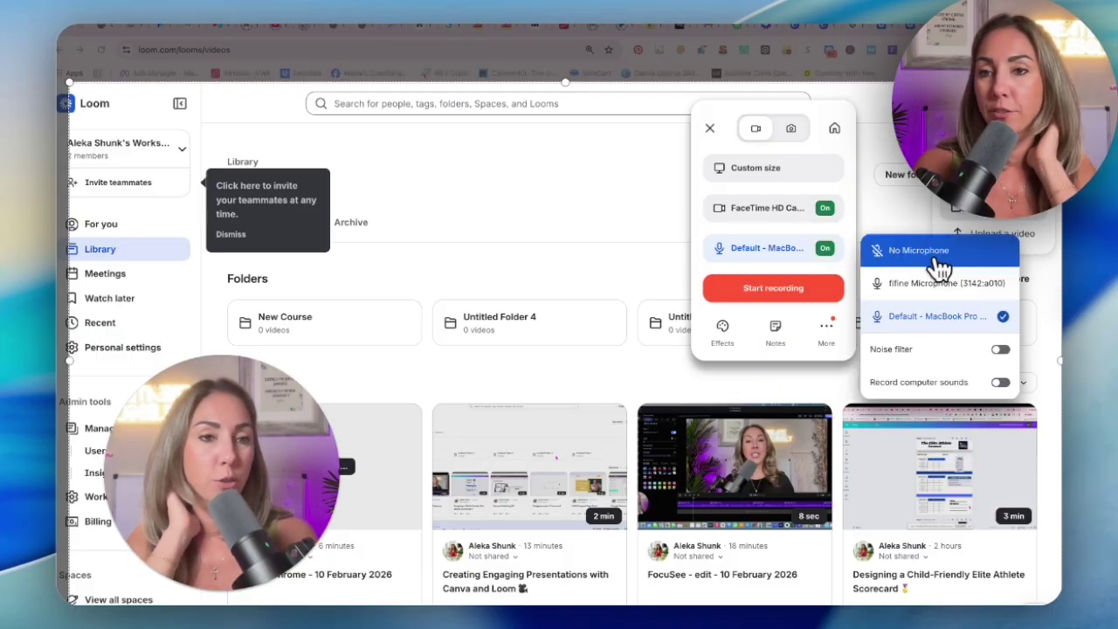
left_click(936, 257)
left_click(825, 251)
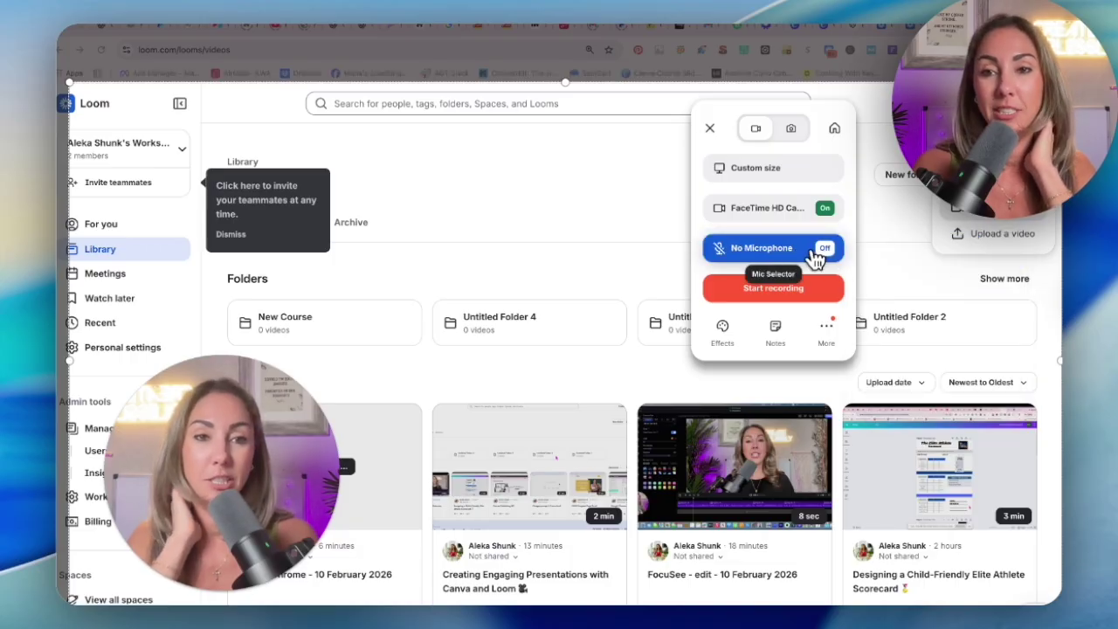
left_click(825, 252)
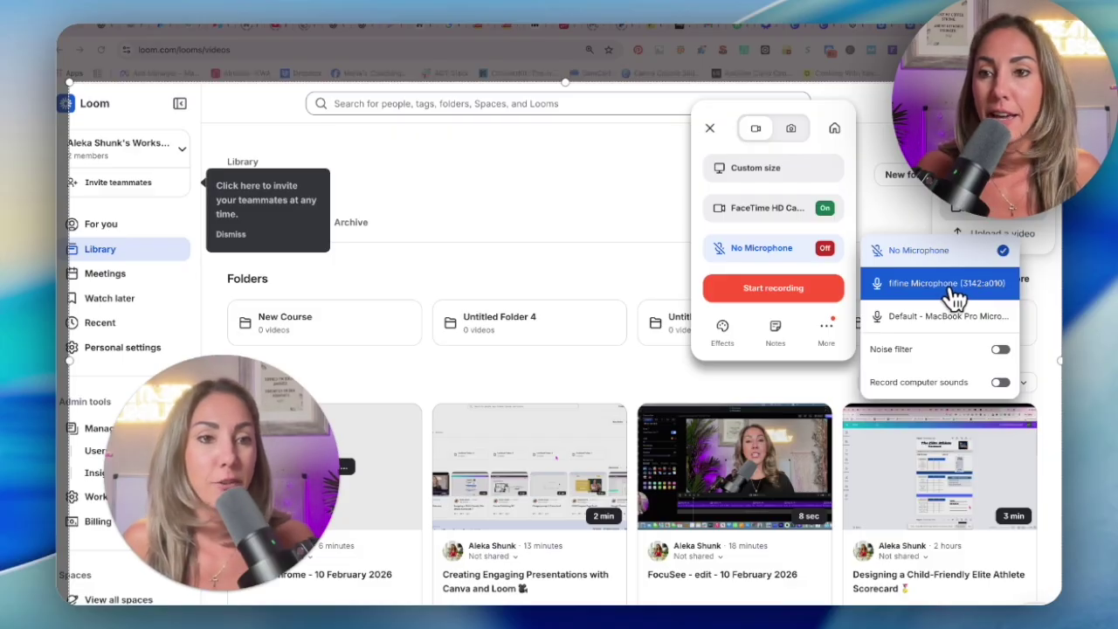
left_click(945, 317)
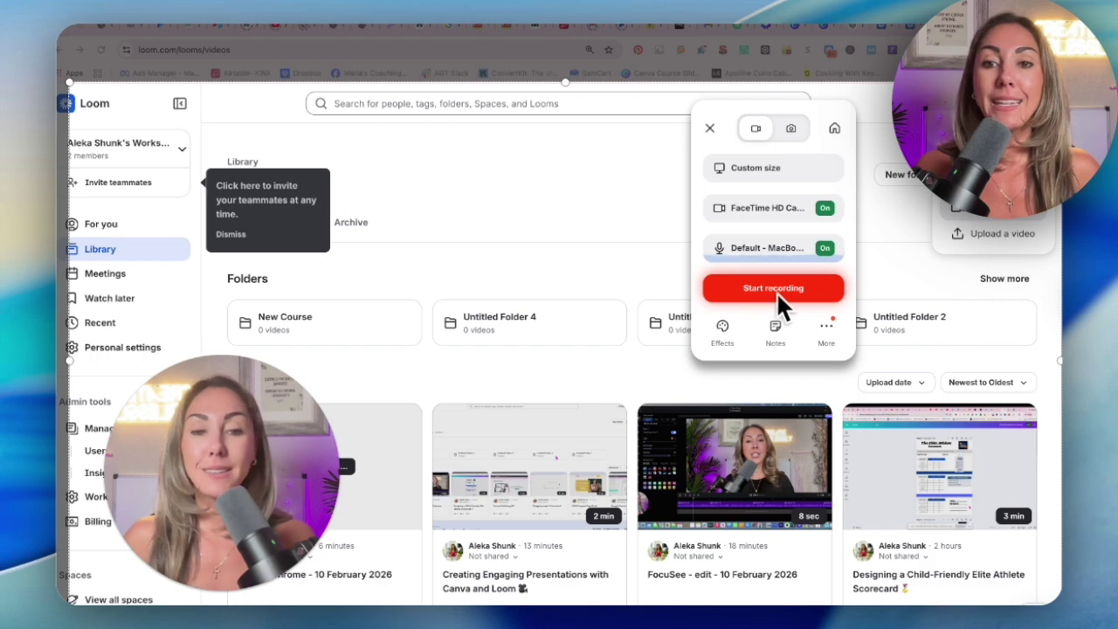
Step: Set the camera bubble to its small size and start the custom-size recording
left_click(777, 175)
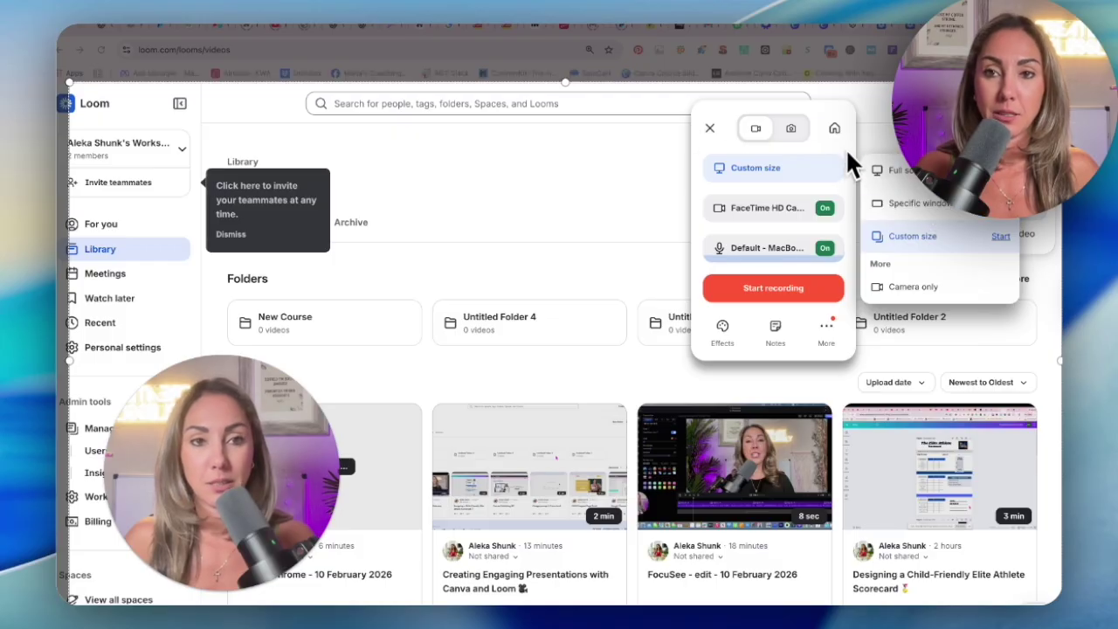
left_click(831, 165)
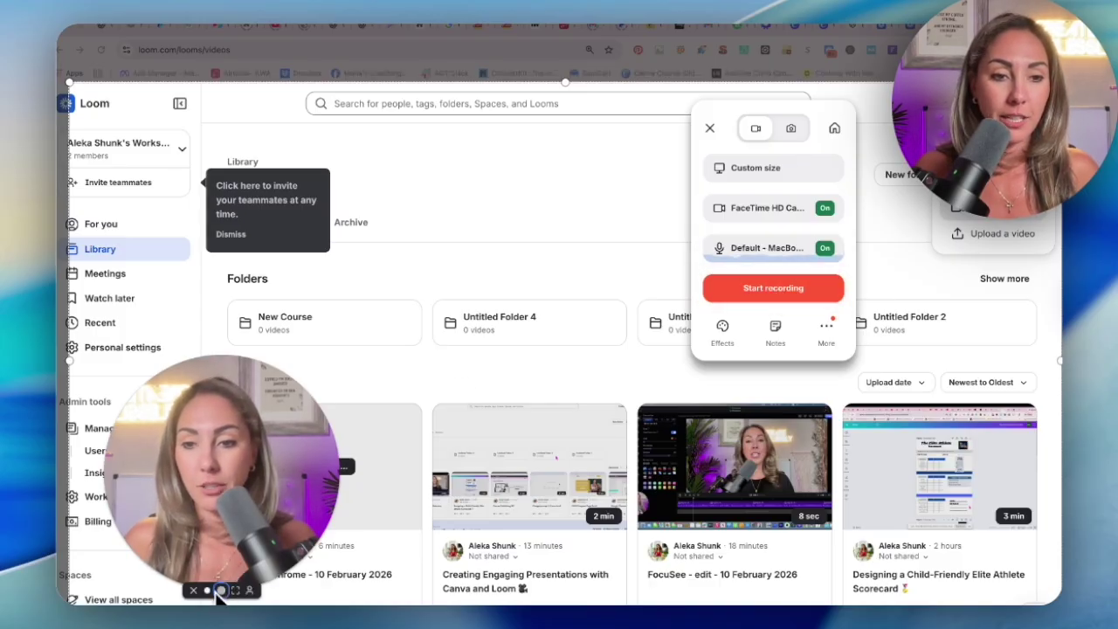
left_click(224, 591)
left_click(781, 291)
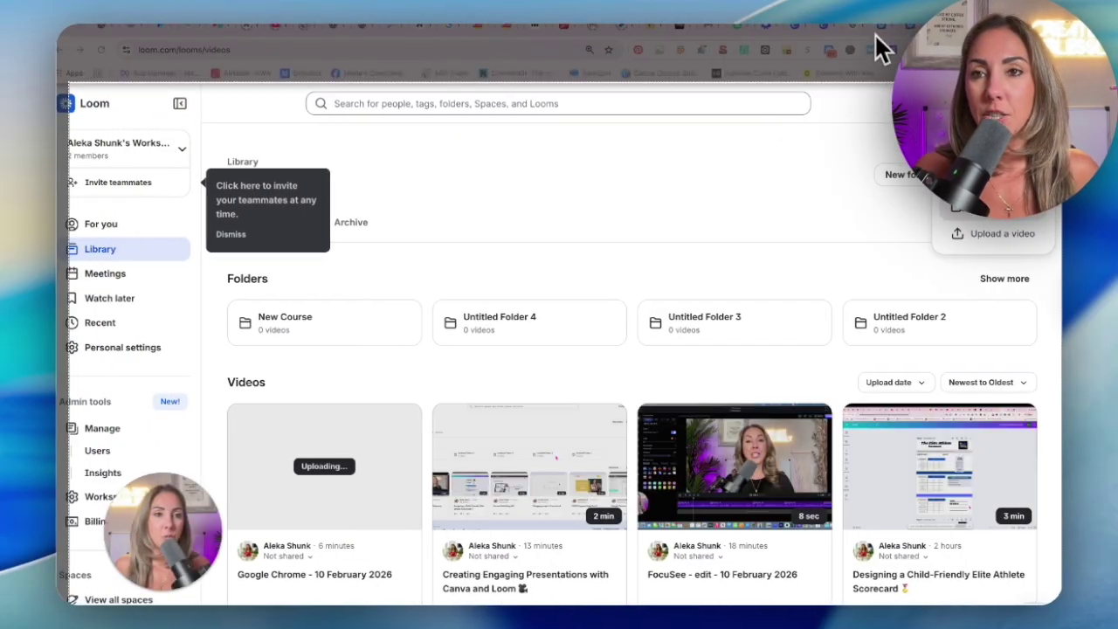
Step: Switch to the Course Publishing 101 slide deck in Canva and present it in full screen
left_click(834, 33)
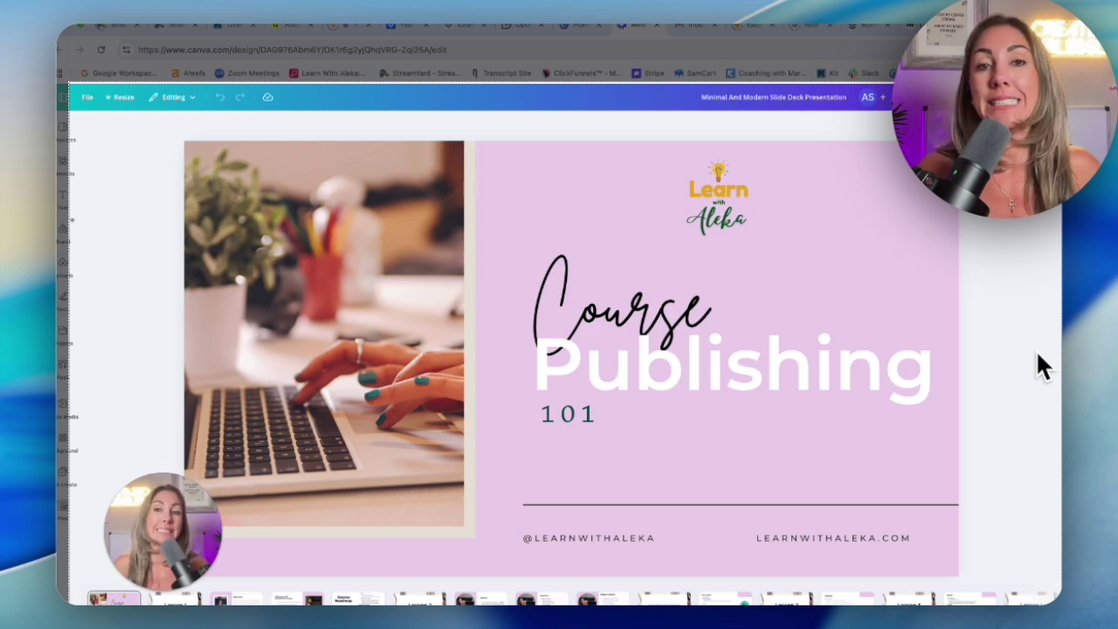
left_click(71, 132)
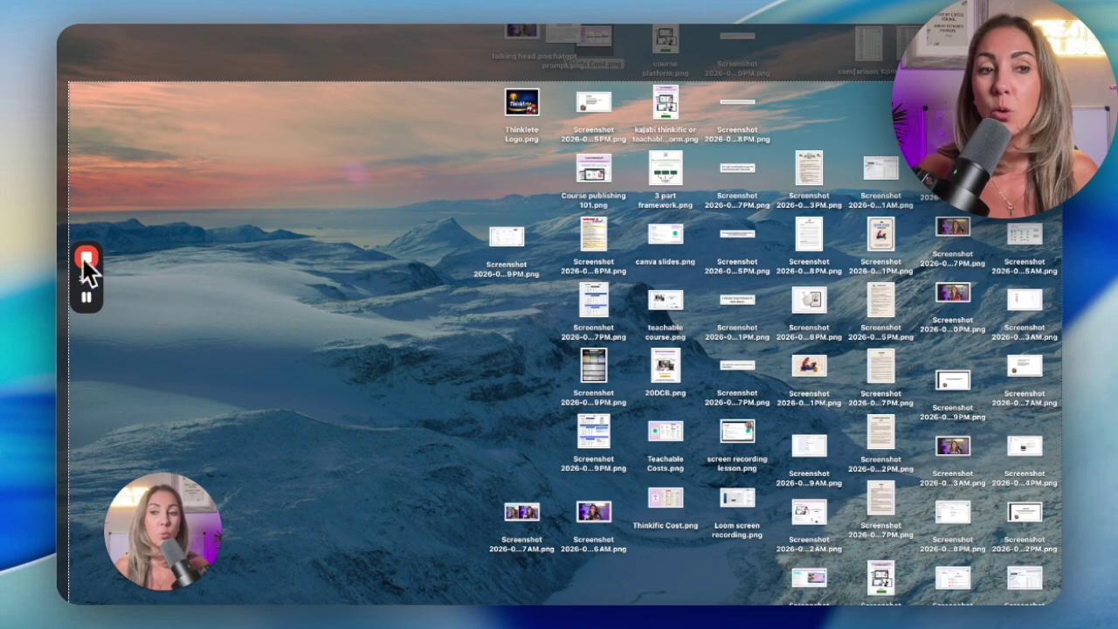
mouse_move(87, 307)
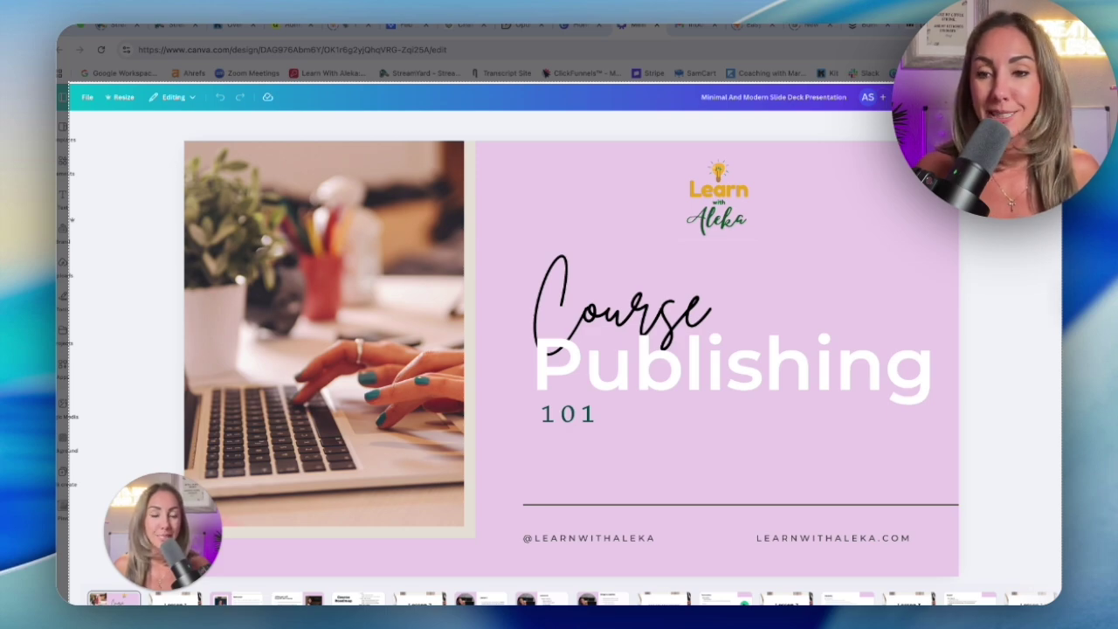
key("super+alt+p")
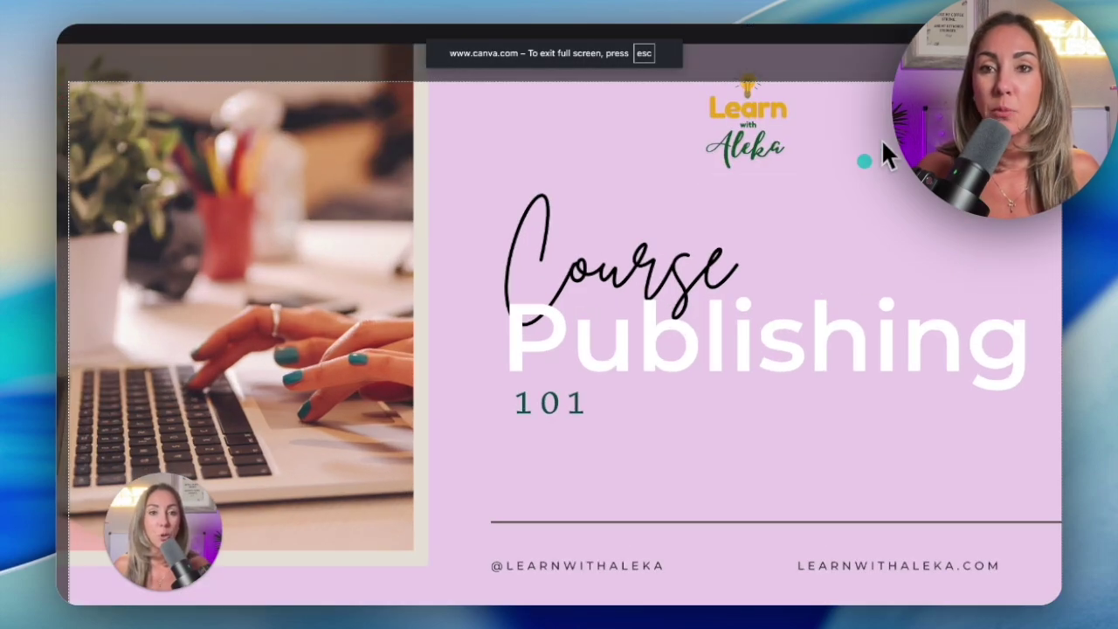
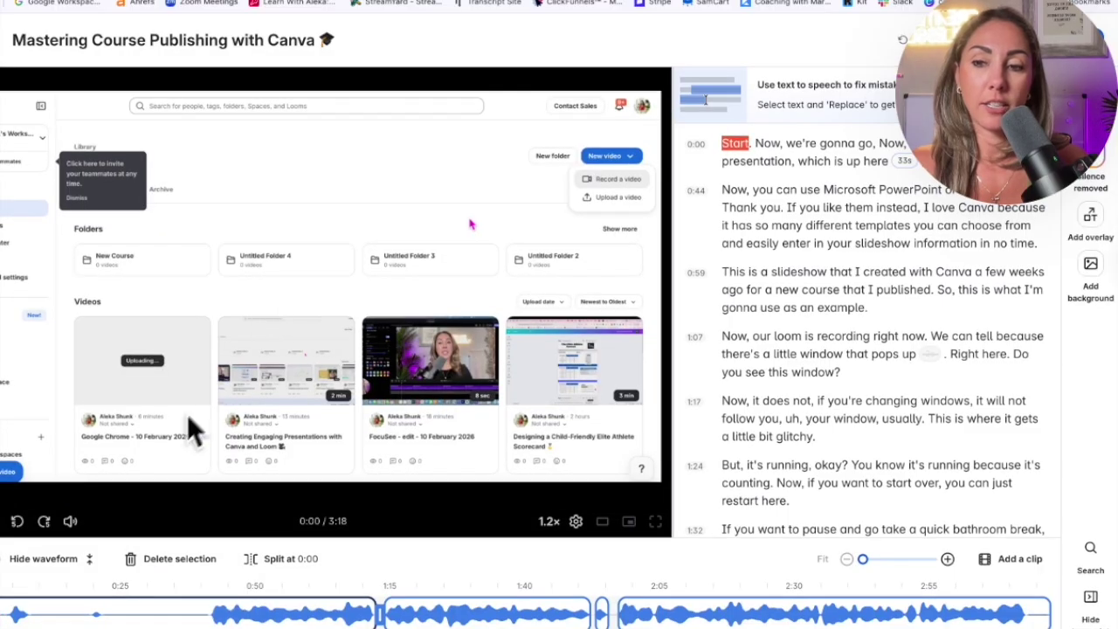
Step: Play the opening of the recorded video and trim the spoken false start off its beginning
left_click(7, 539)
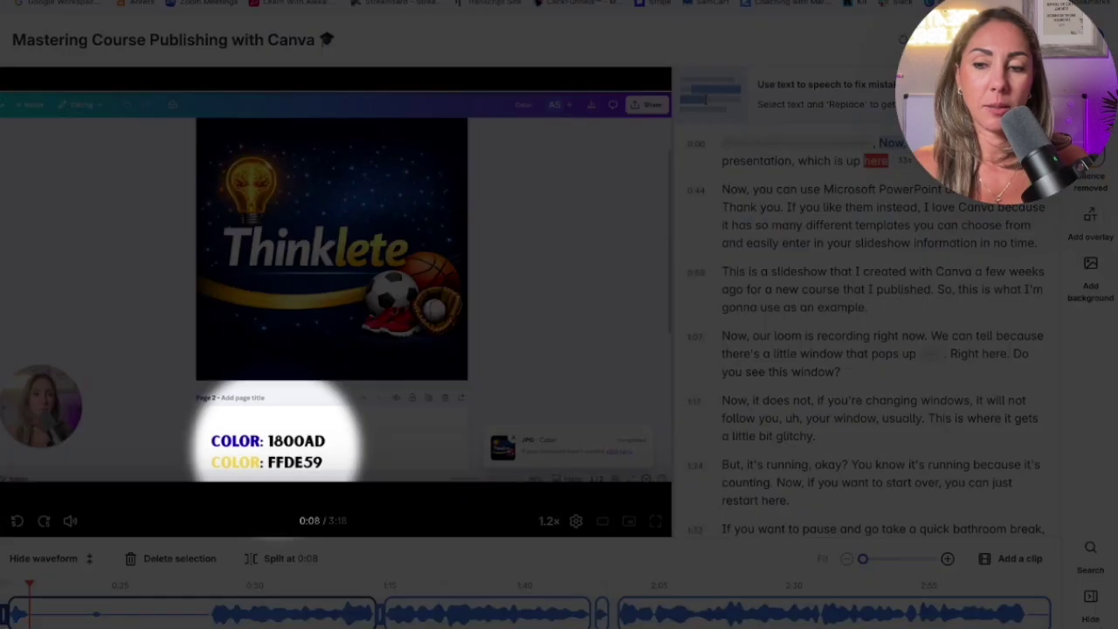
left_click_drag(29, 593, 10, 594)
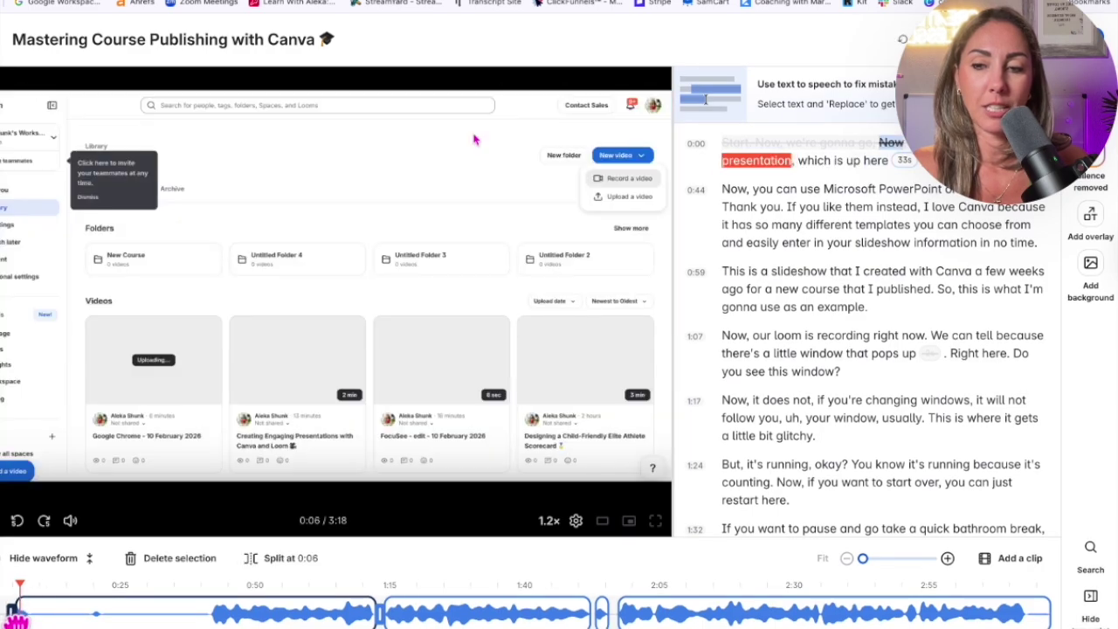
left_click(17, 521)
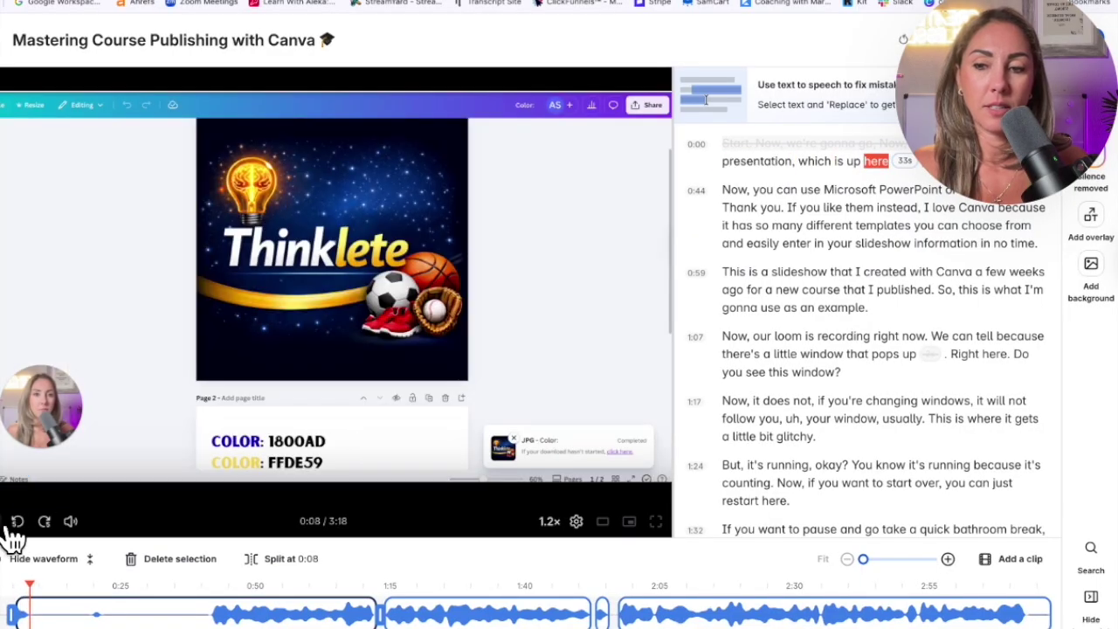
Step: Split the first clip at 0:08 and trim away the silent section that follows, up to about 0:42
left_click(31, 618)
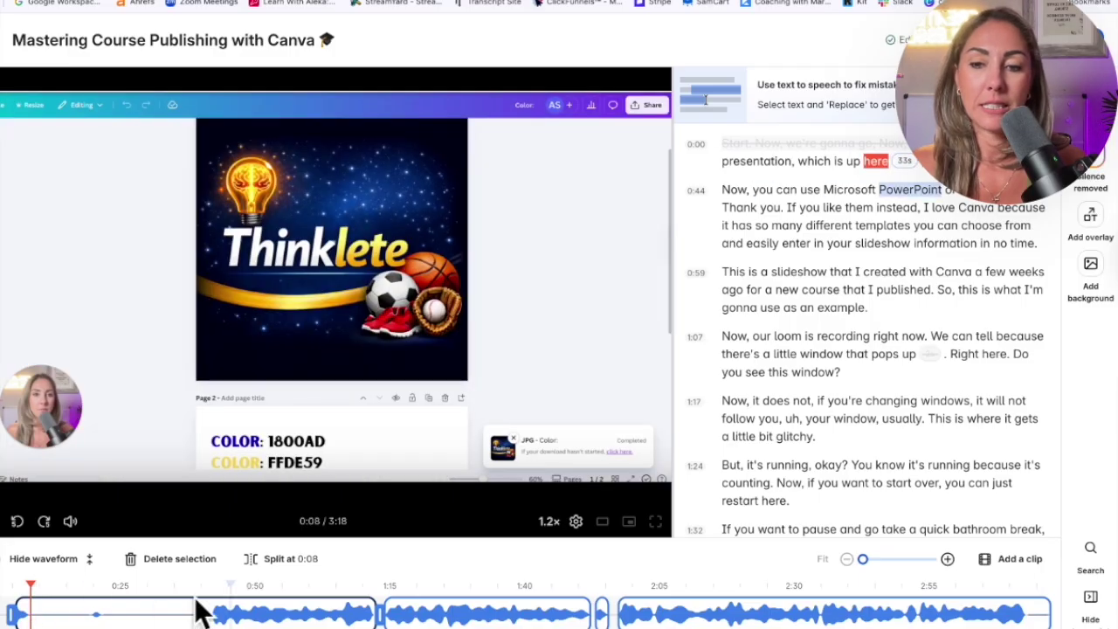
left_click(253, 560)
left_click(50, 615)
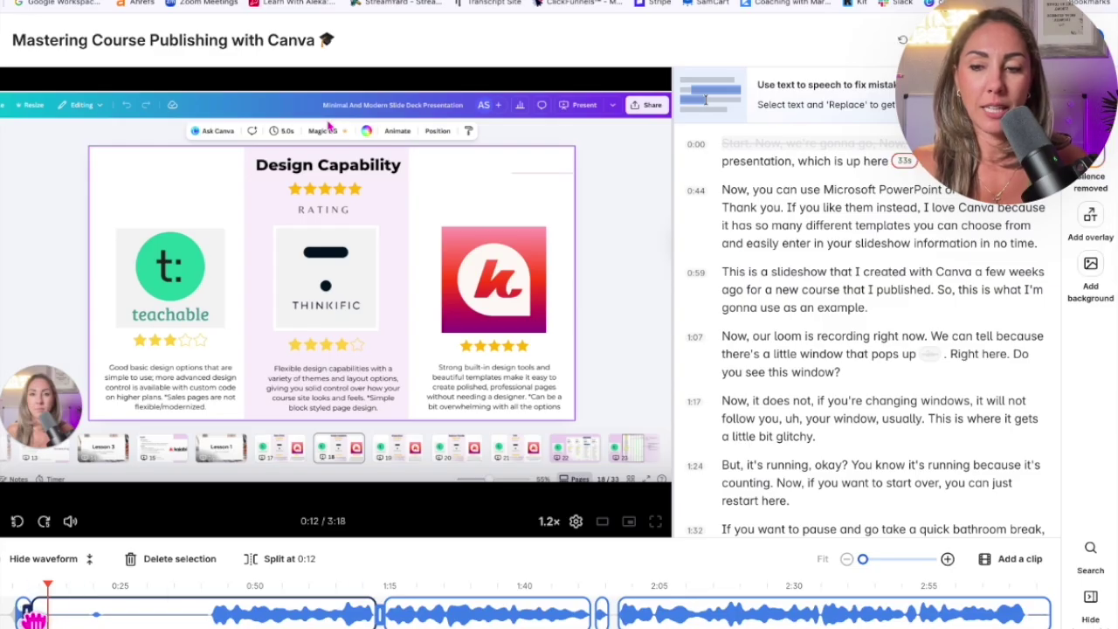
left_click_drag(42, 617, 60, 619)
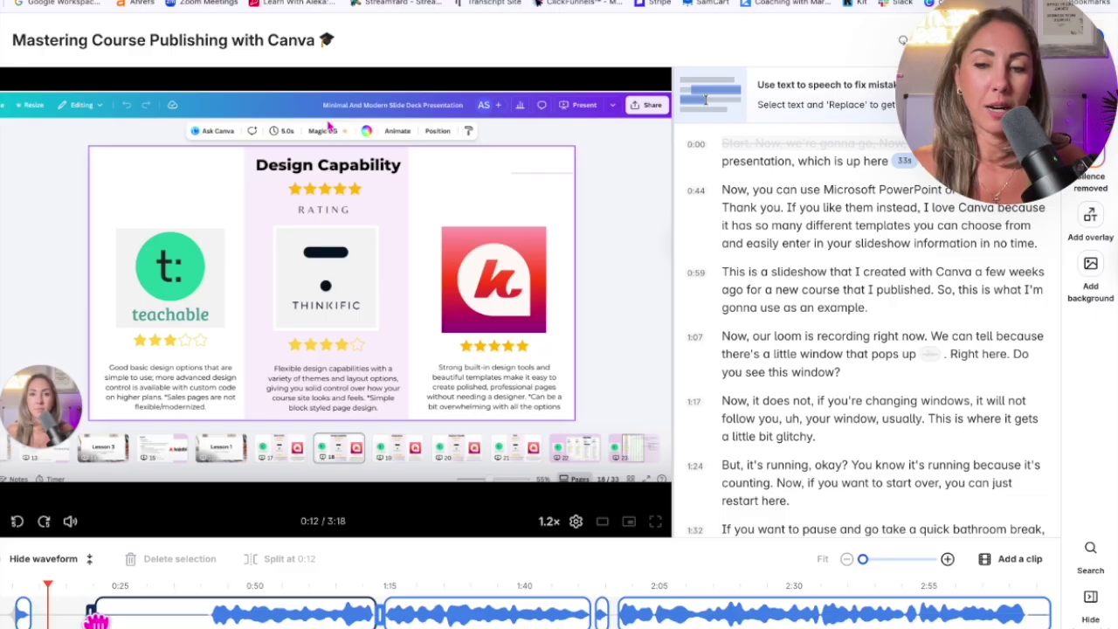
left_click_drag(168, 622, 207, 622)
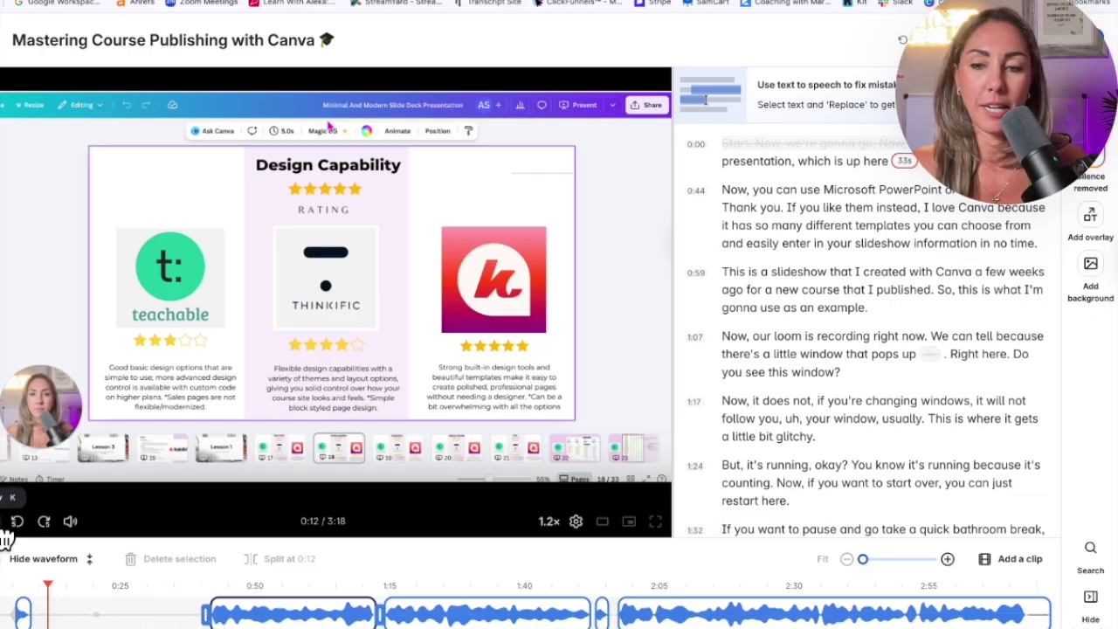
Step: Skip ahead to around 1:54 and trim the adjoining edges of the second long clip and the short clip after it
left_click(44, 522)
left_click(44, 522)
left_click(44, 521)
left_click(44, 521)
left_click(44, 522)
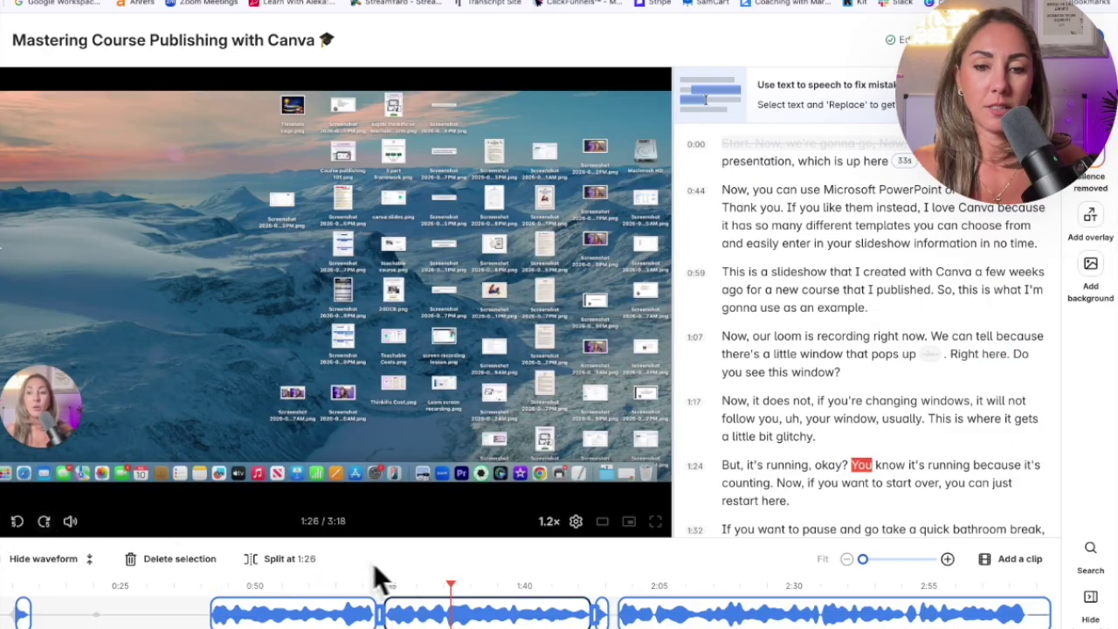
left_click(579, 612)
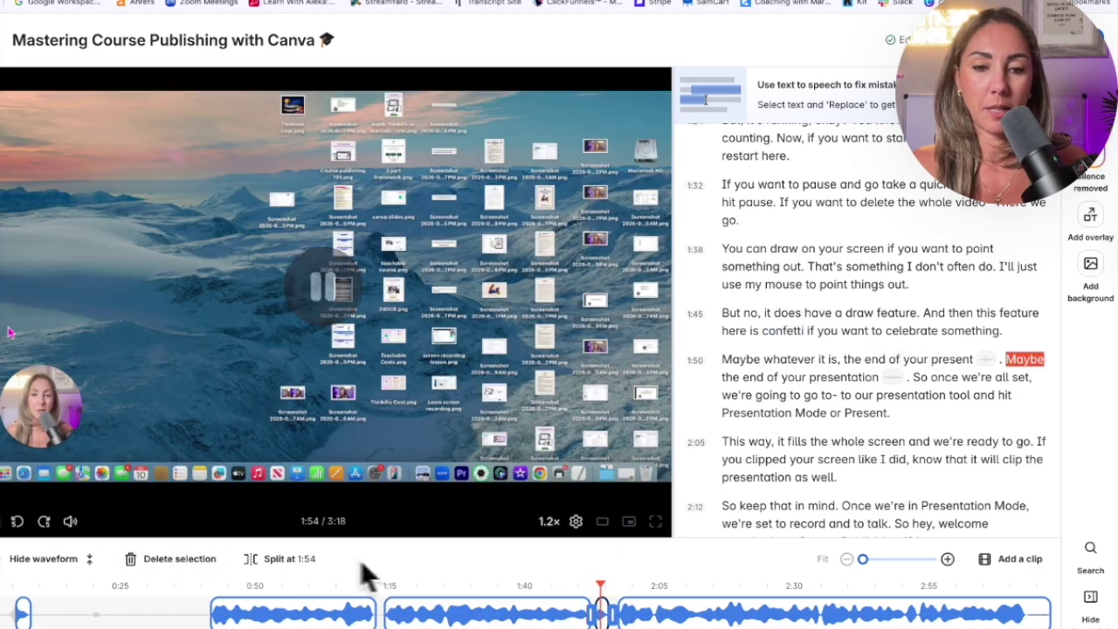
left_click(582, 610)
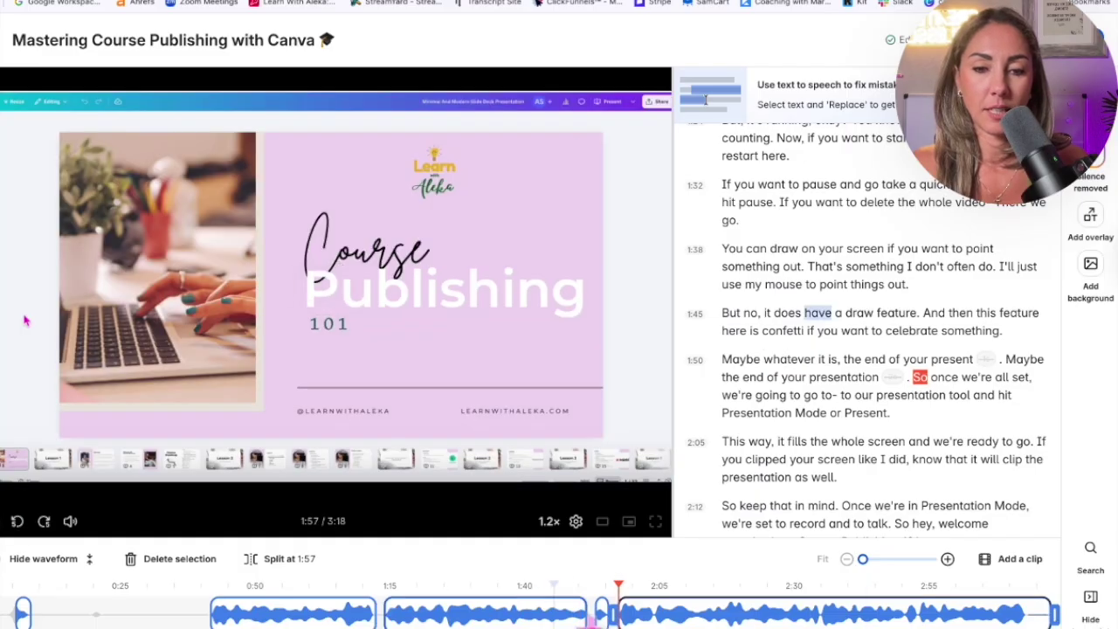
left_click(599, 612)
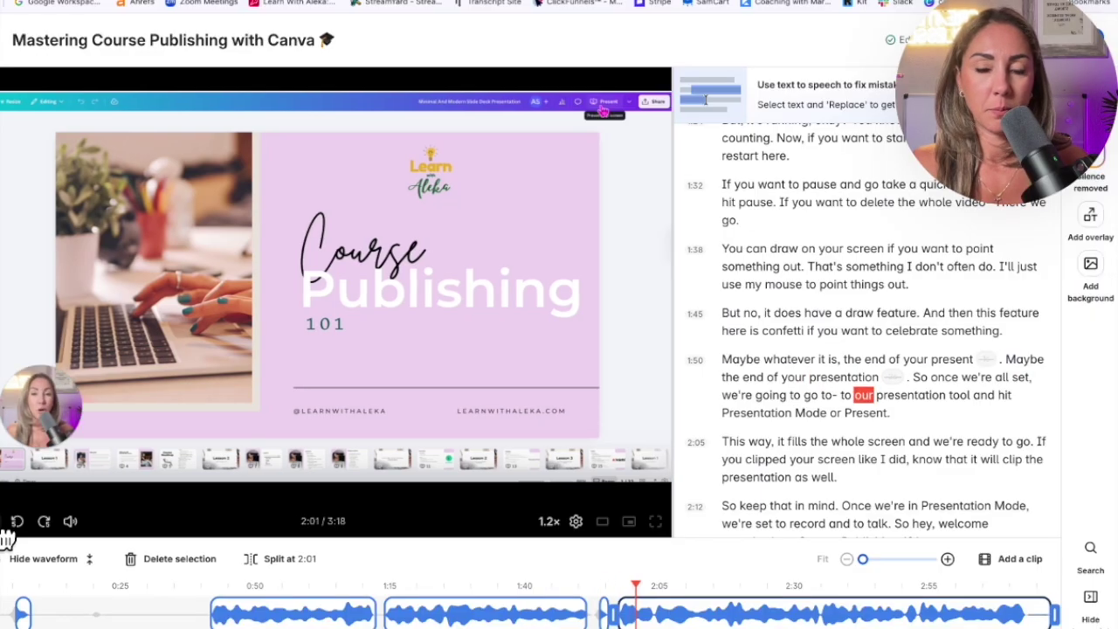
key("space")
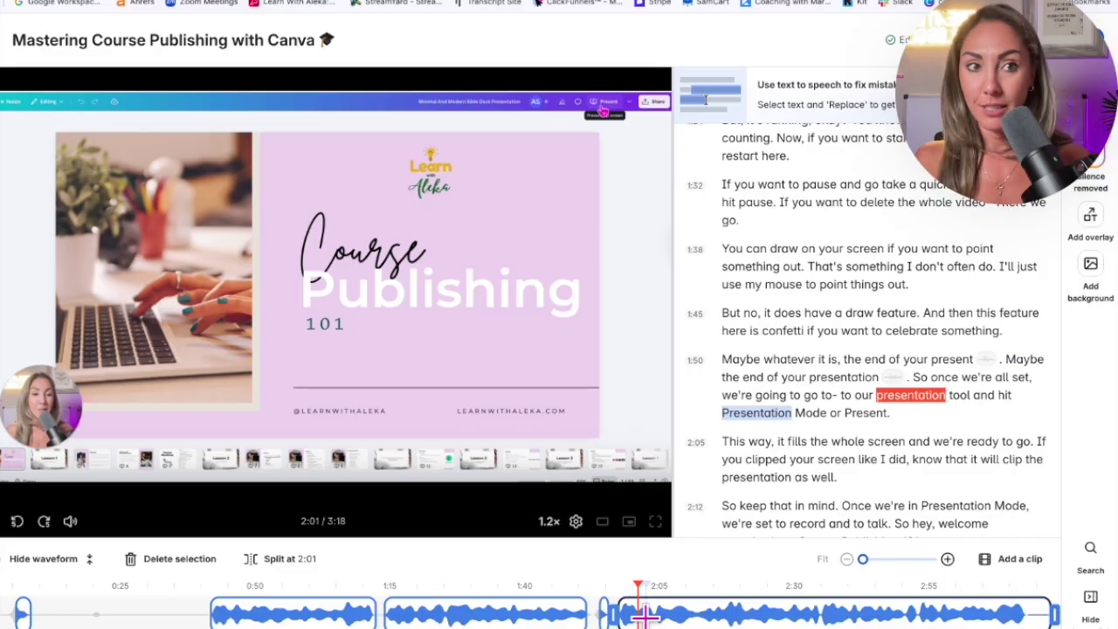
Step: Play the ending from about 3:08 and trim off everything after 3:13
left_click(1003, 623)
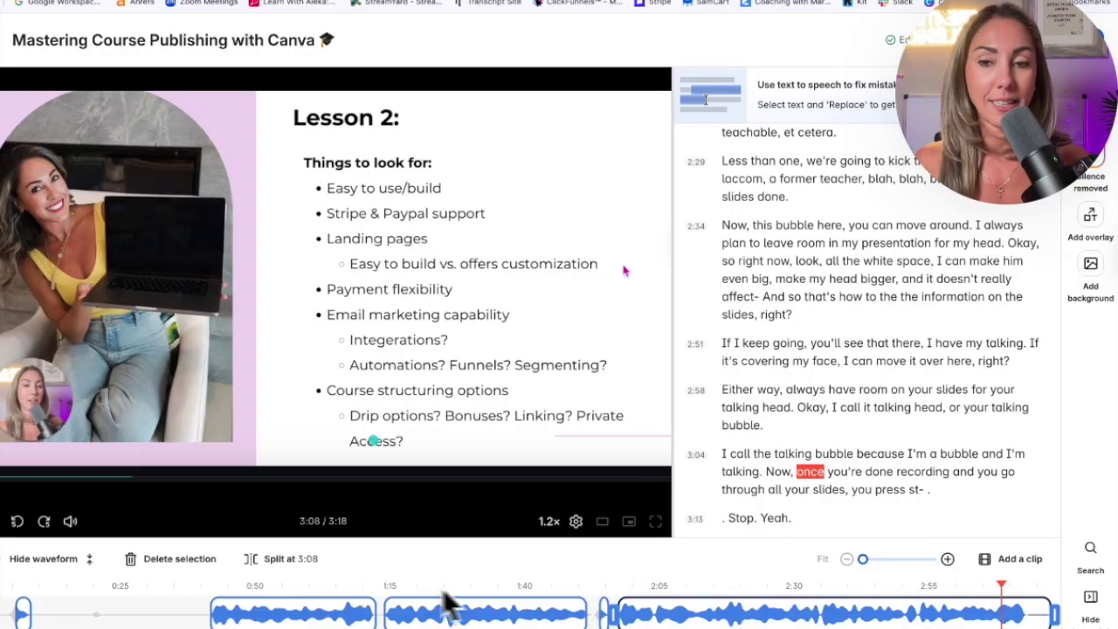
left_click(624, 271)
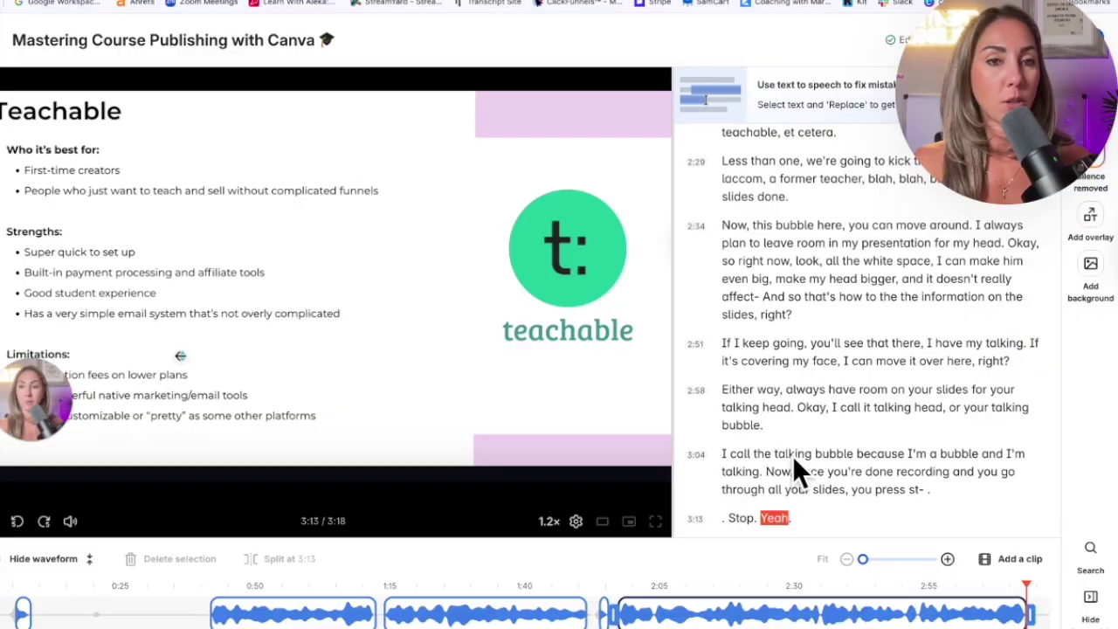
scroll(831, 412, "up", 15)
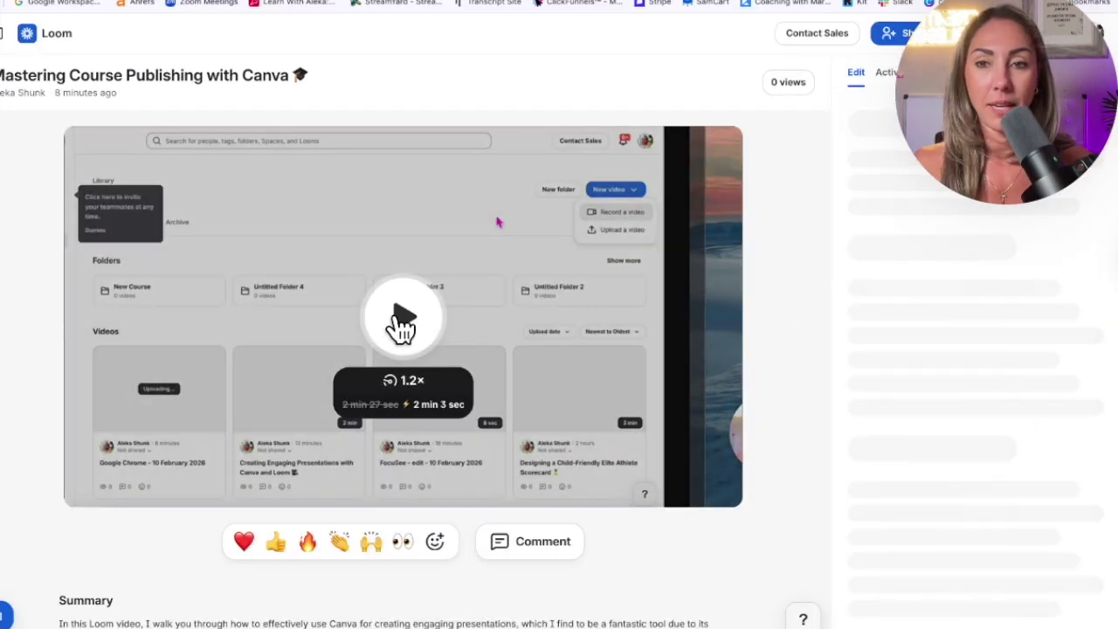
Step: Play the edited video's opening, rewind to its start, and replay the first couple of seconds to review the trim
left_click(401, 322)
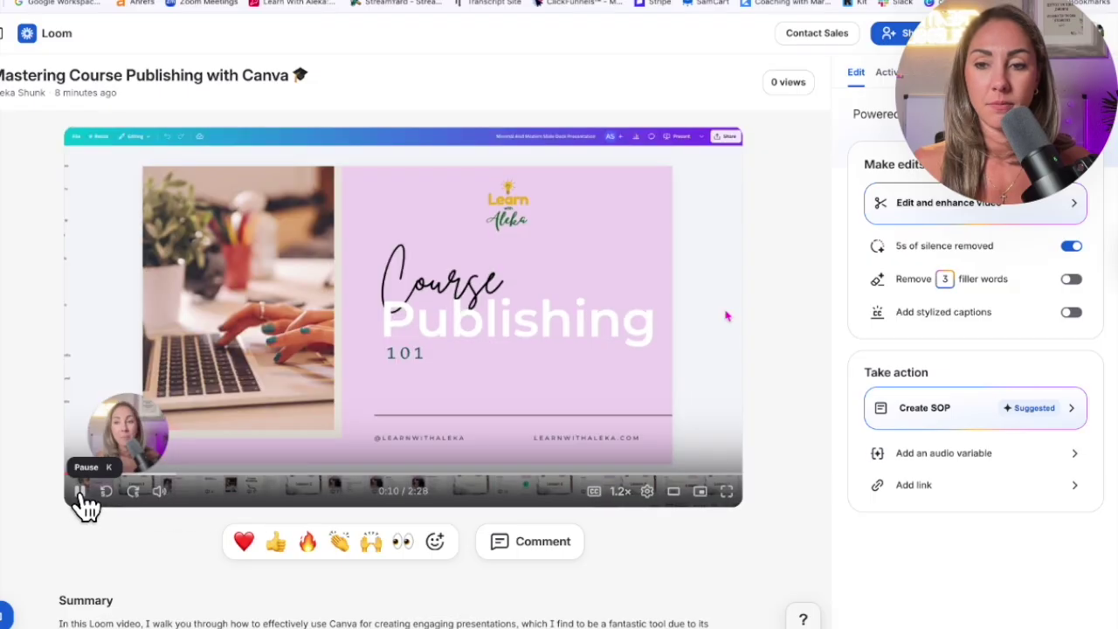
left_click(79, 491)
left_click(106, 492)
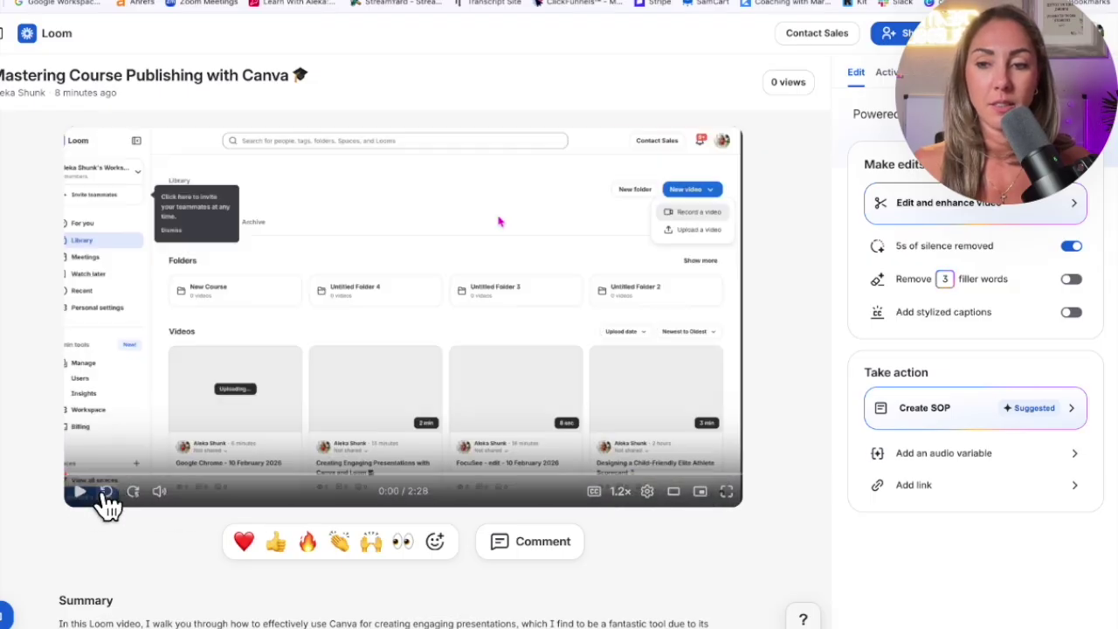
left_click(81, 492)
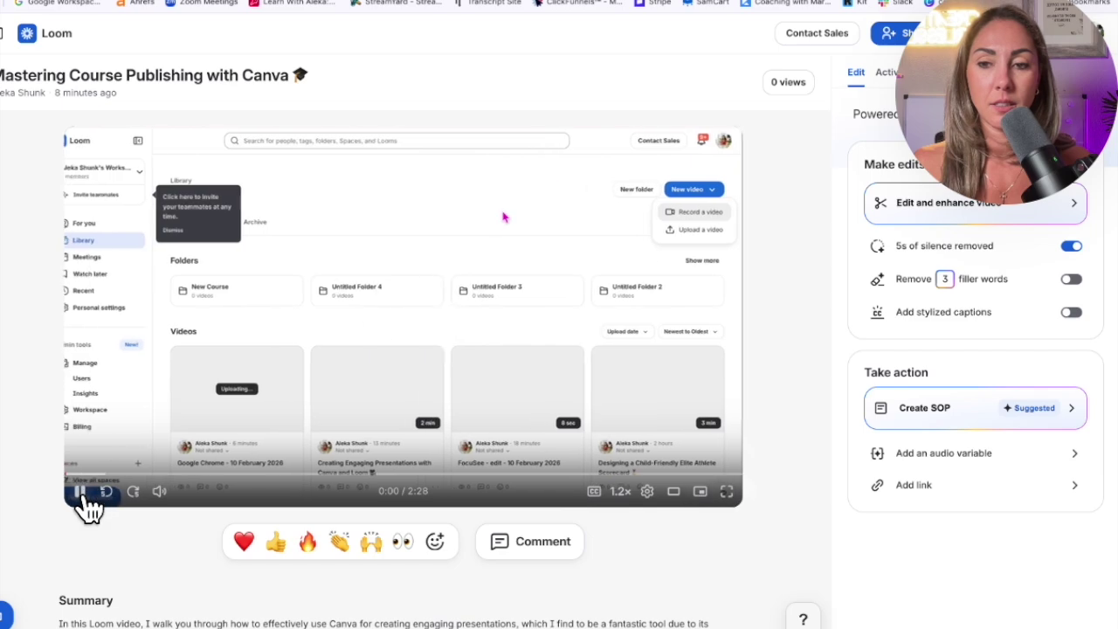
left_click(79, 492)
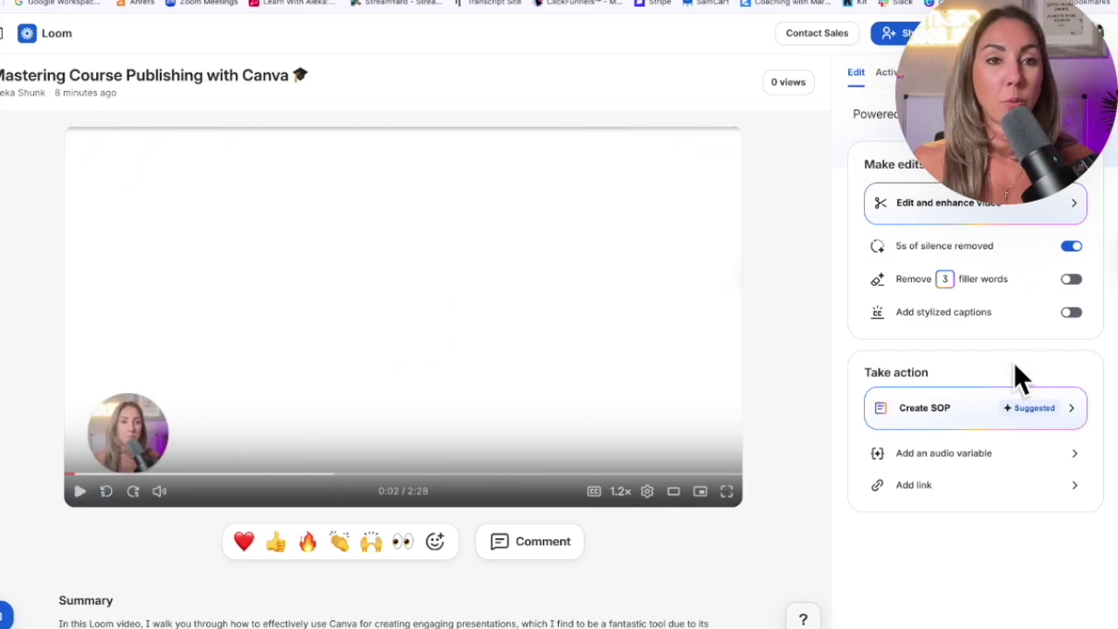
Step: Check the video's additional options, including the download option, and open the video title for editing
left_click(1016, 34)
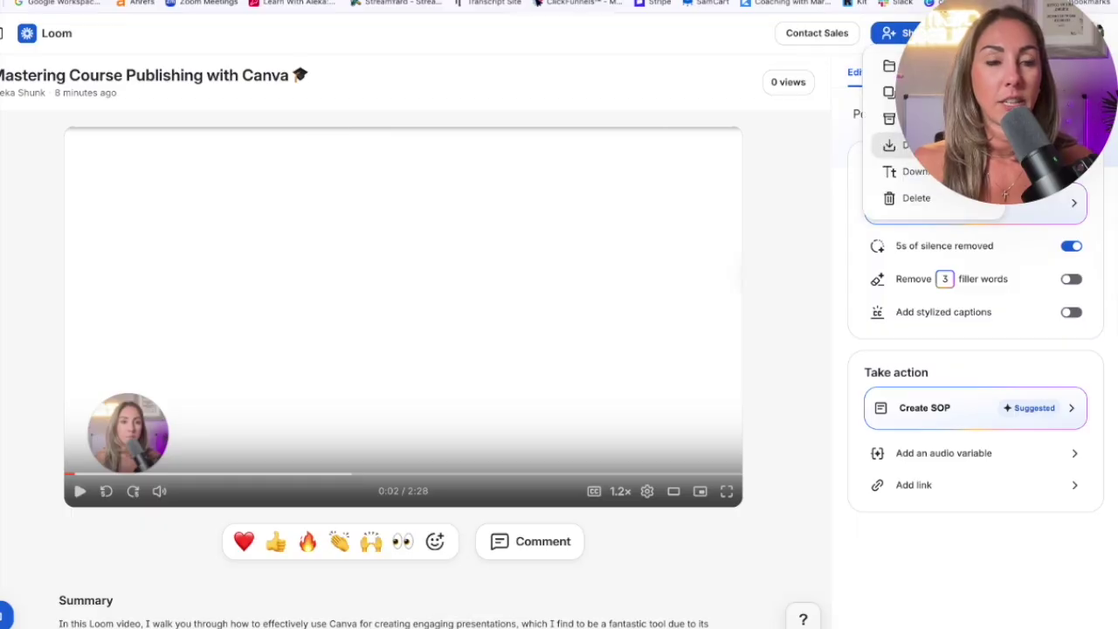
left_click(734, 91)
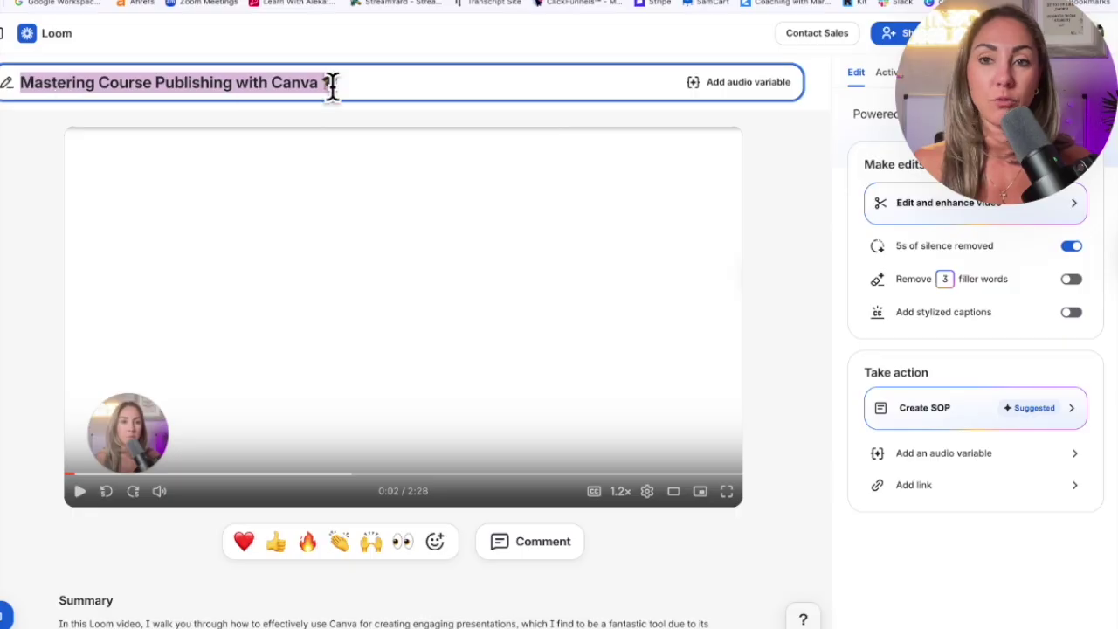
left_click(366, 86)
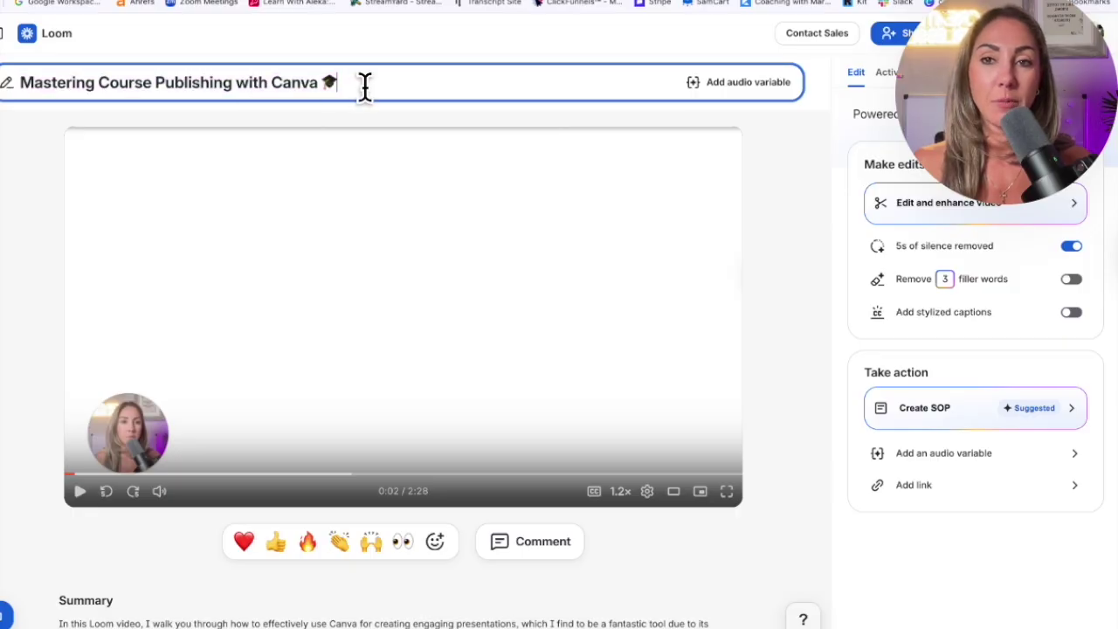
left_click(409, 62)
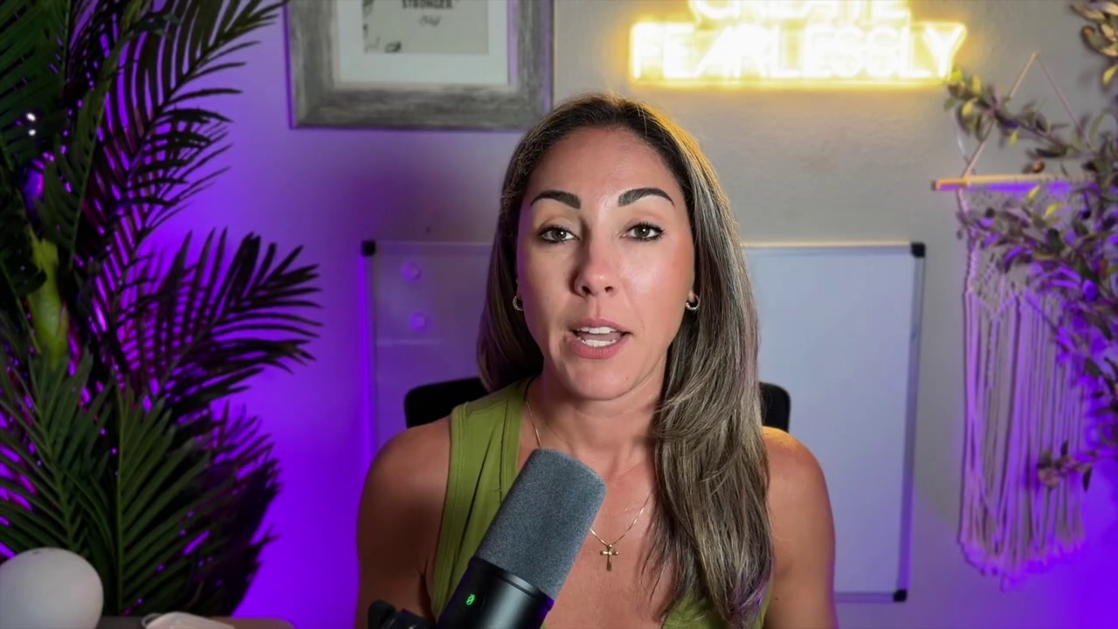